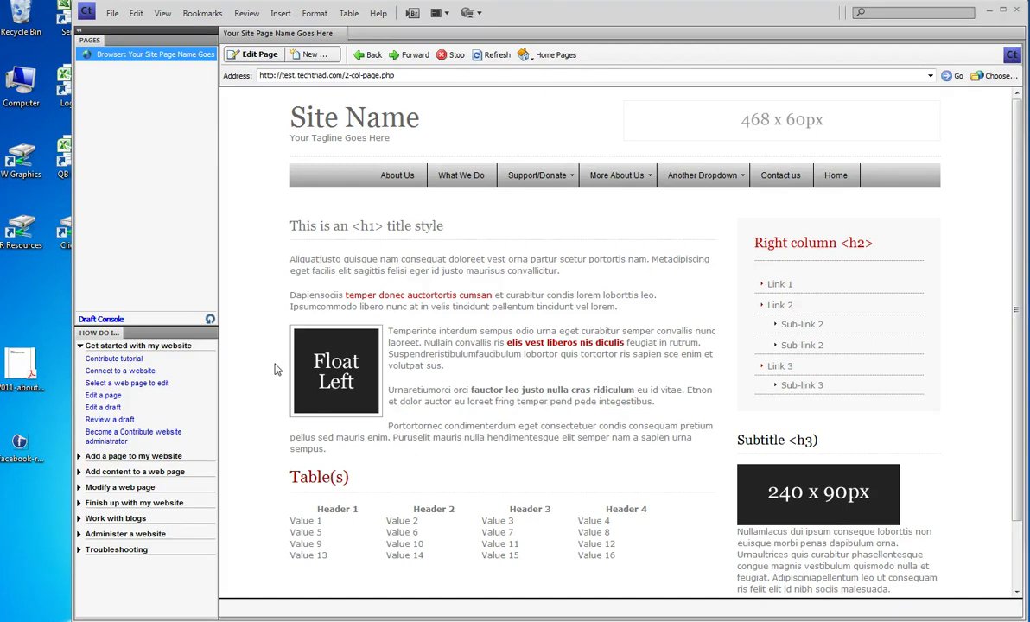
- Go to the site's About Us page and open it for editing
left_click(23, 375)
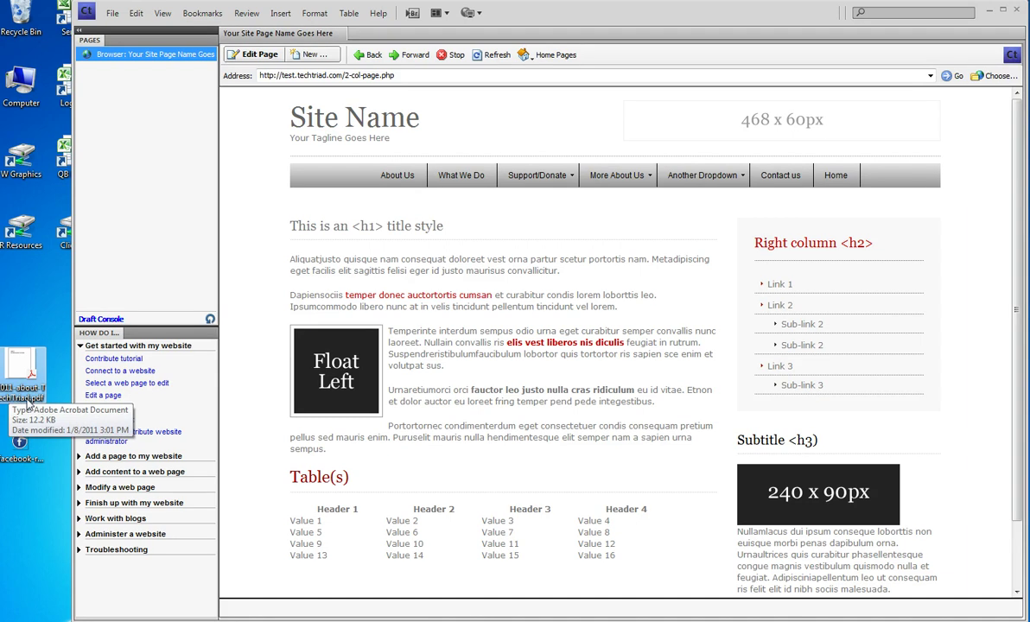
left_click(37, 324)
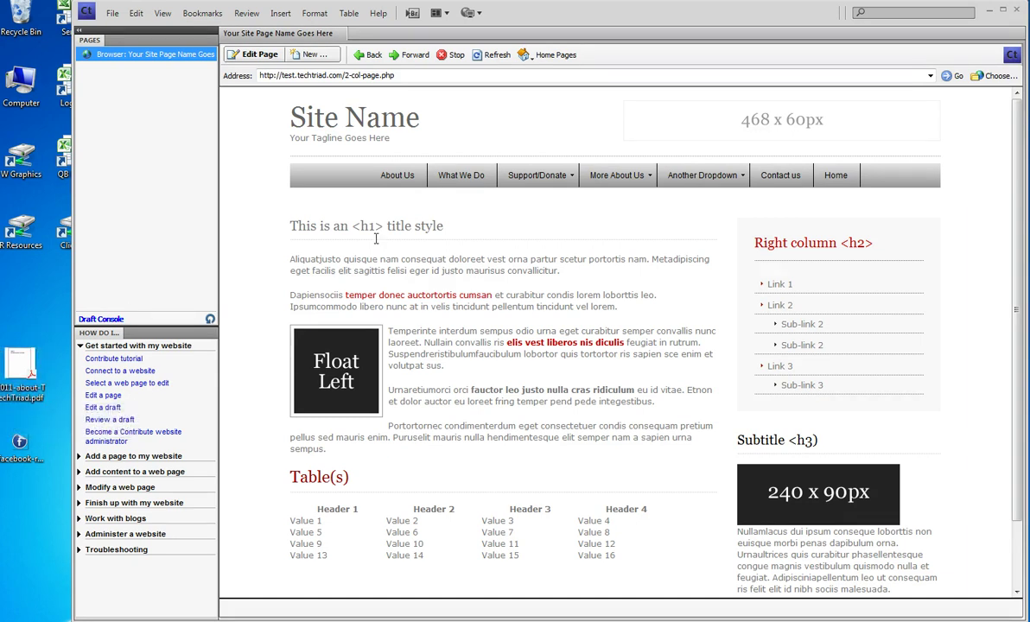
left_click(397, 177)
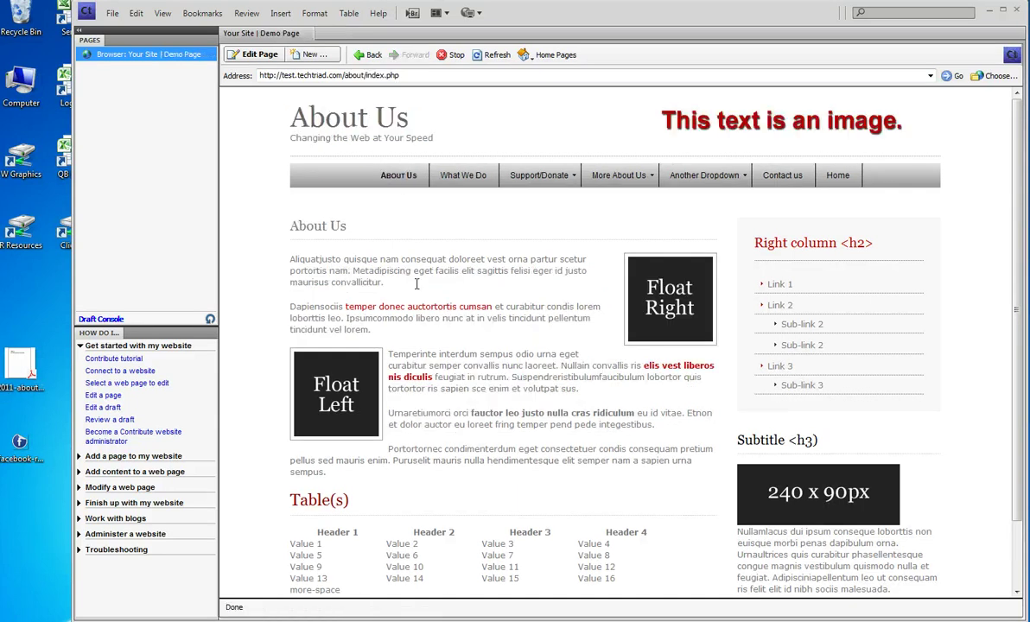
key("ctrl+a")
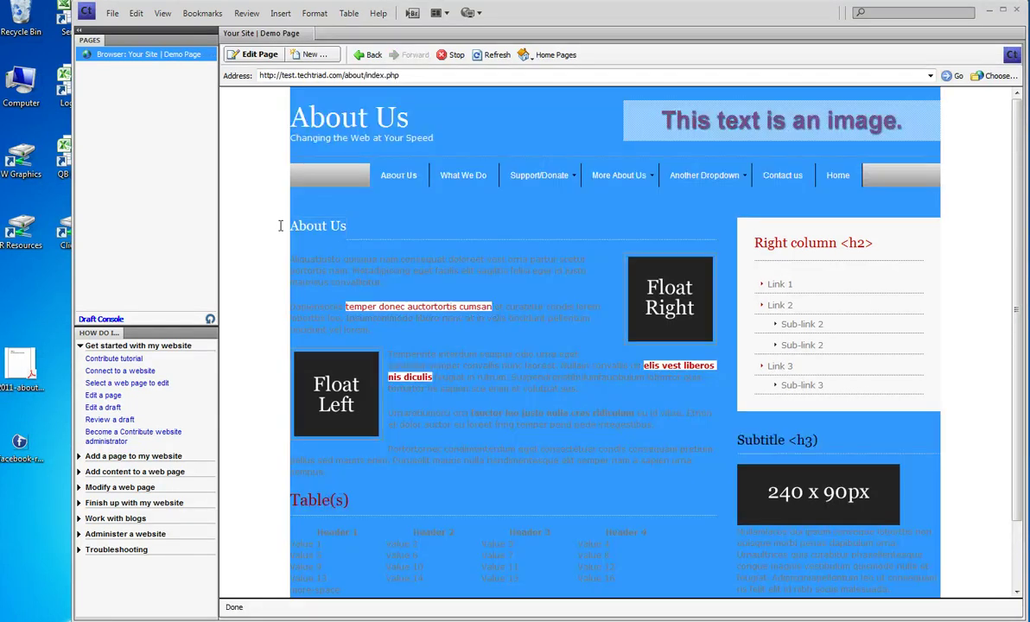
left_click_drag(282, 225, 290, 229)
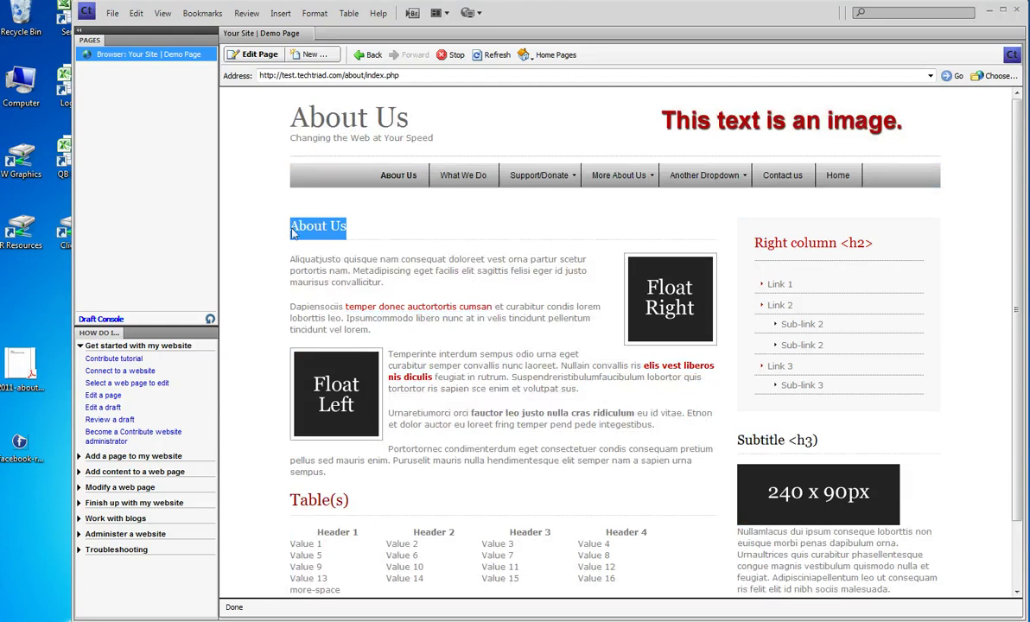
left_click(433, 243)
left_click(252, 54)
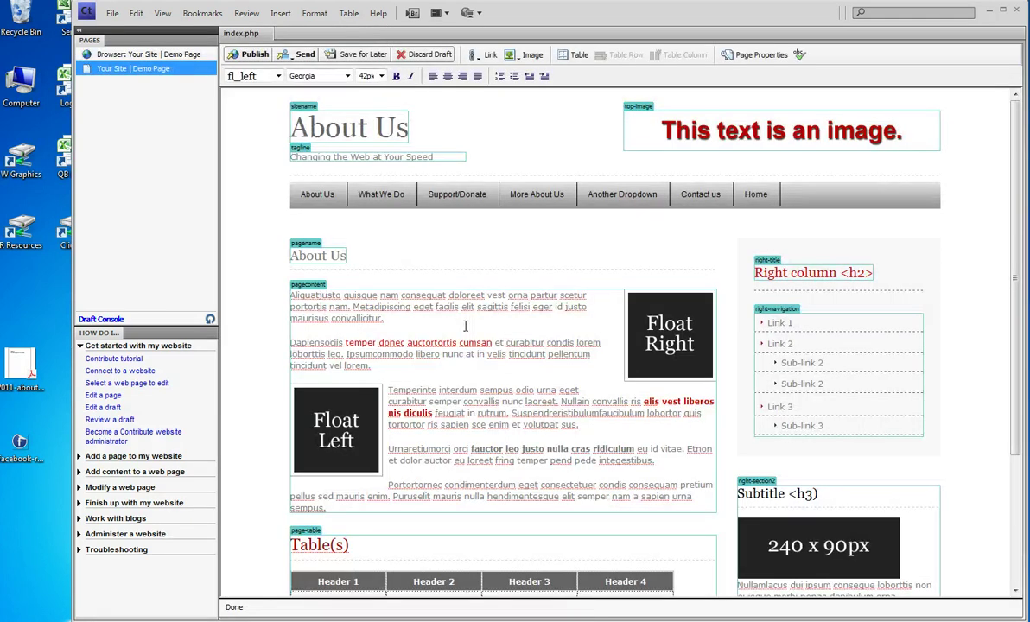
- Start publishing a file from the computer, picking 2011-about-TechTriad.pdf from the Desktop
left_click(112, 13)
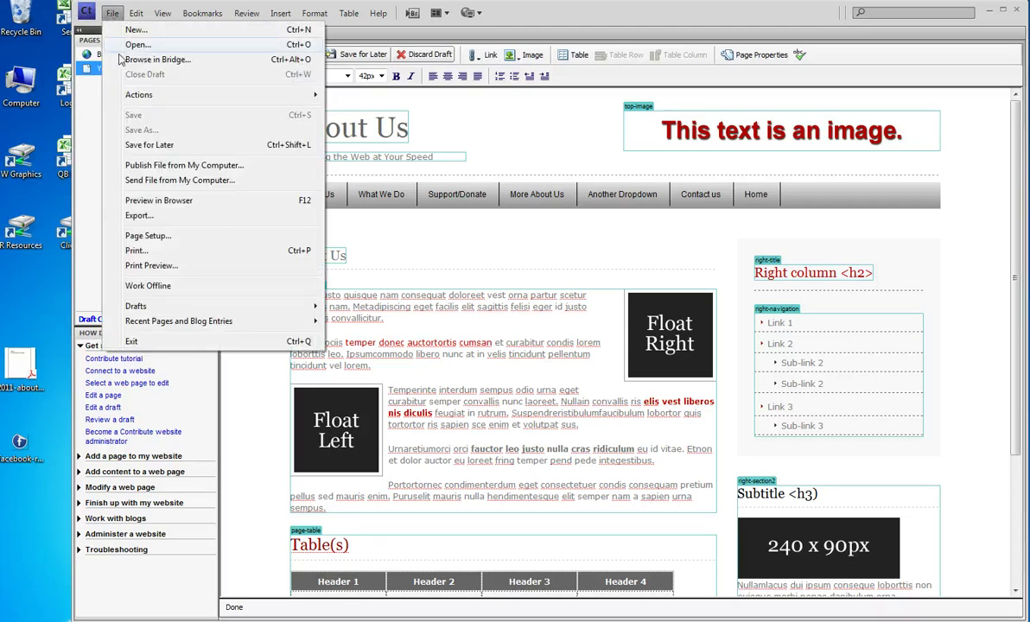
left_click(151, 167)
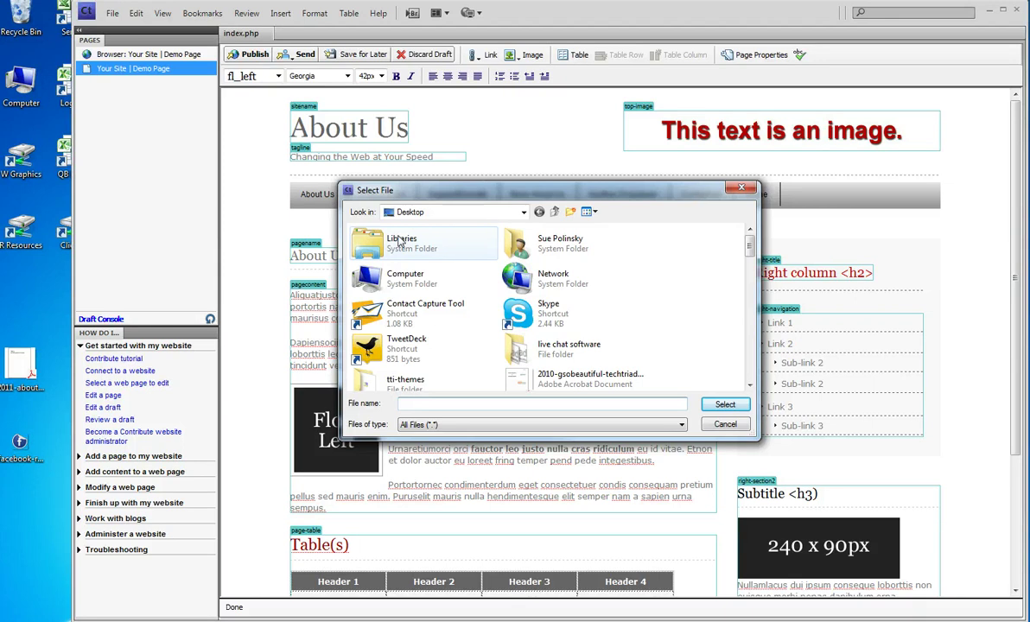
left_click(441, 214)
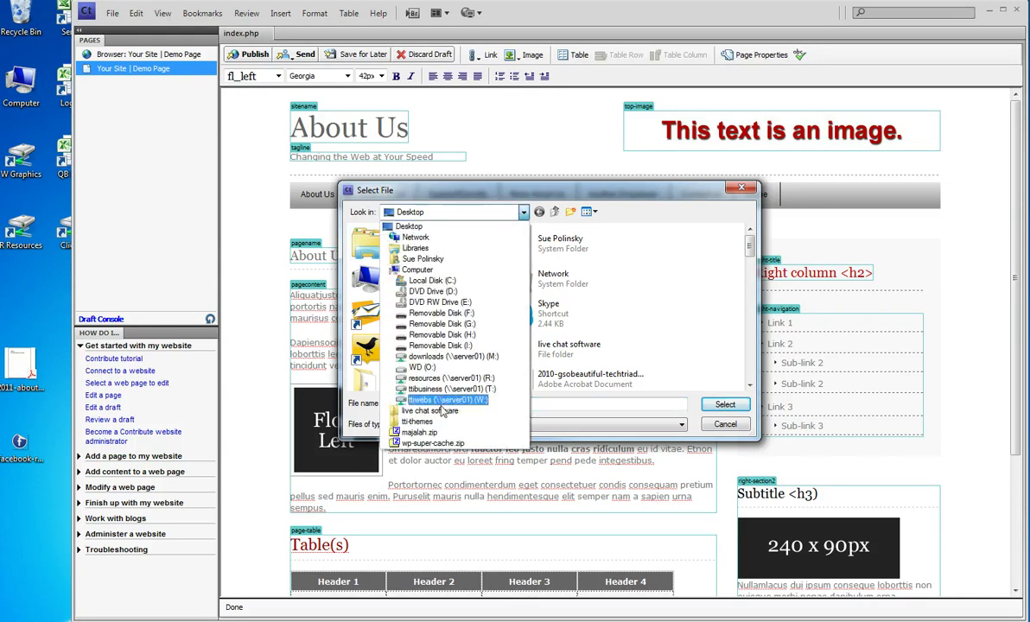
left_click(401, 225)
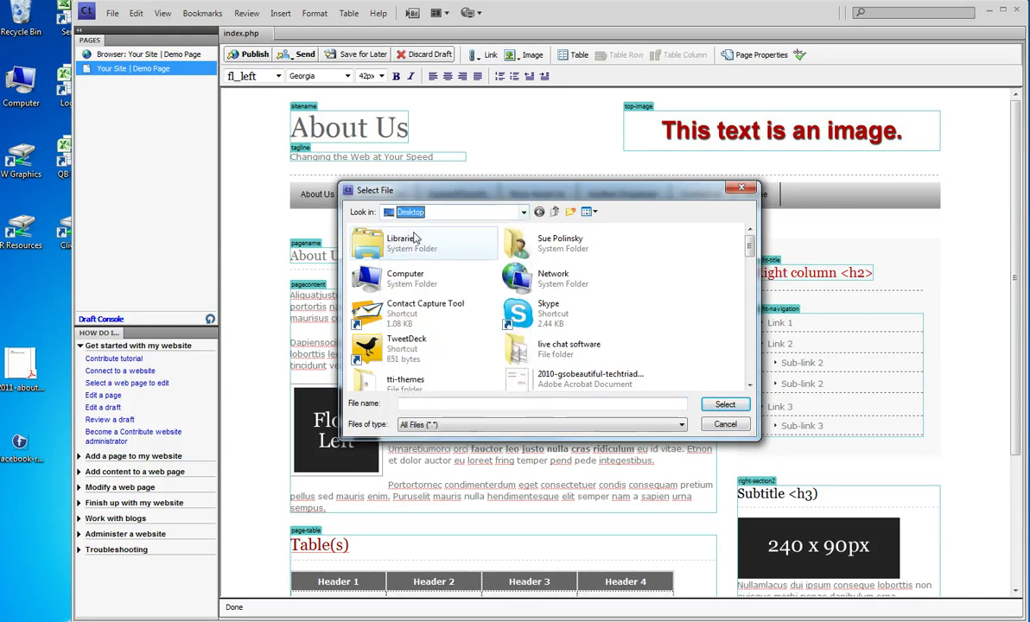
left_click(446, 404)
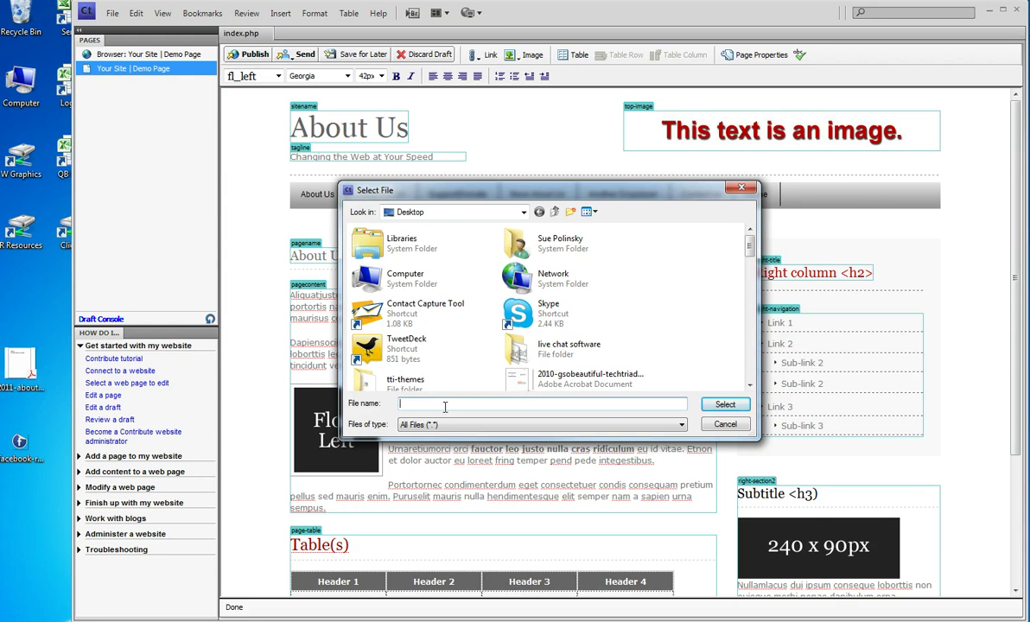
type("201")
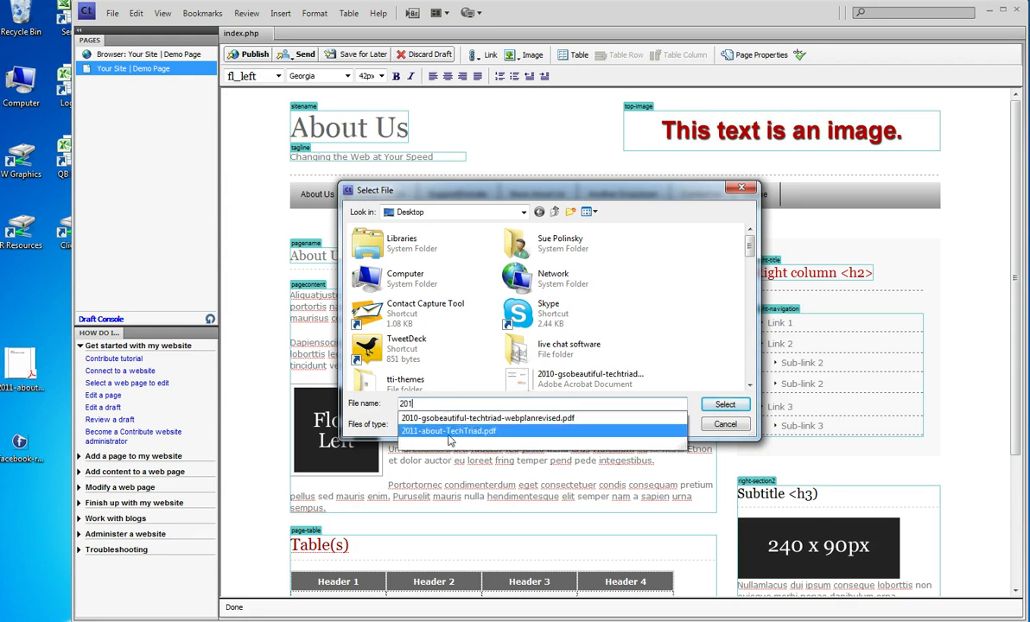
left_click(449, 432)
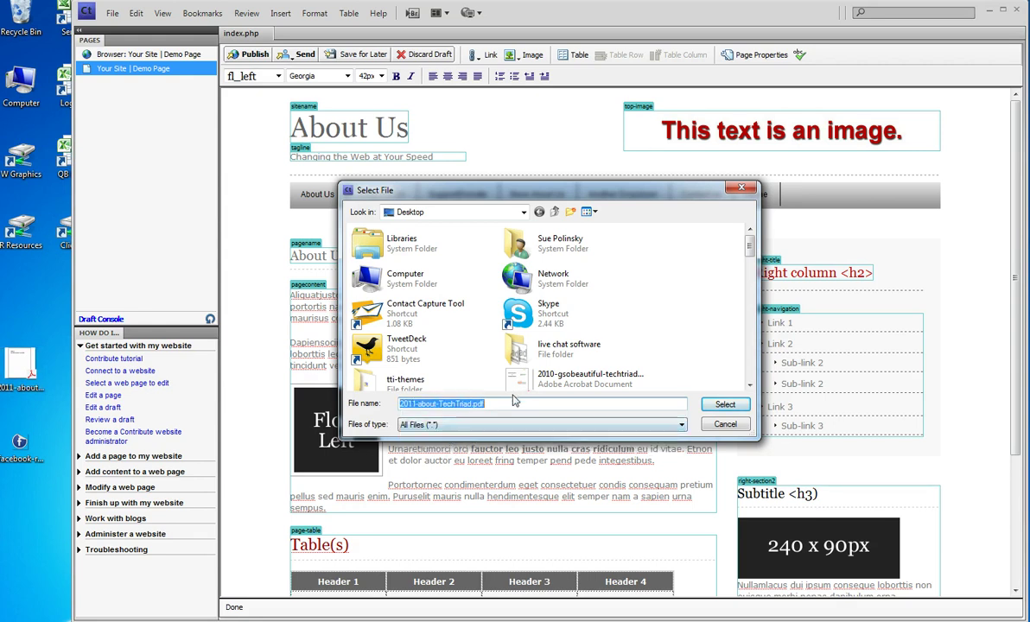
left_click(508, 404)
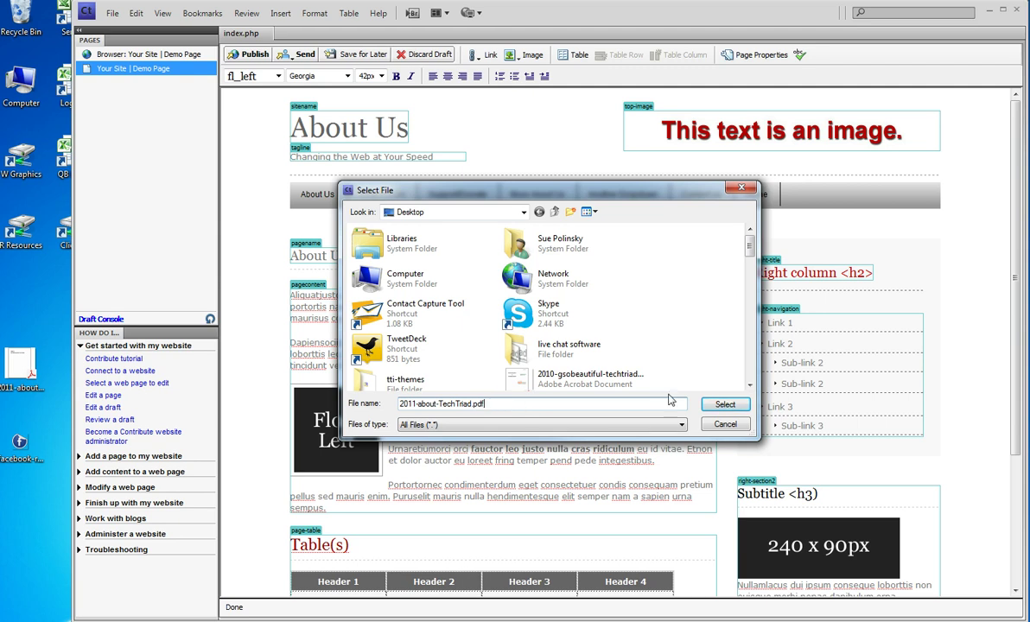
left_click(711, 406)
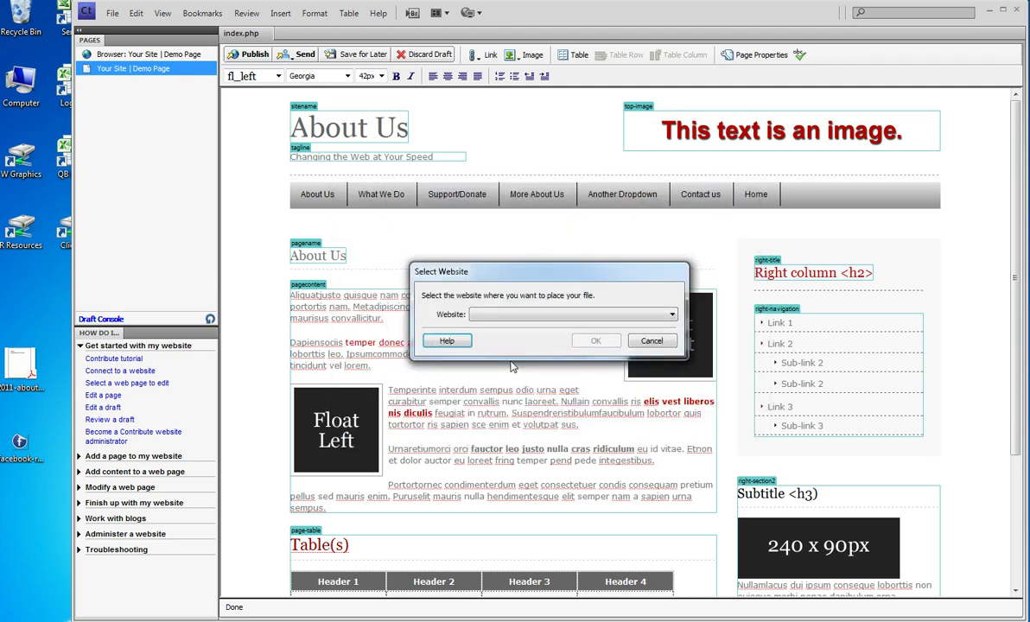
- Choose TechTriad Contribute Training Test Site as the website that receives the file
left_click(530, 320)
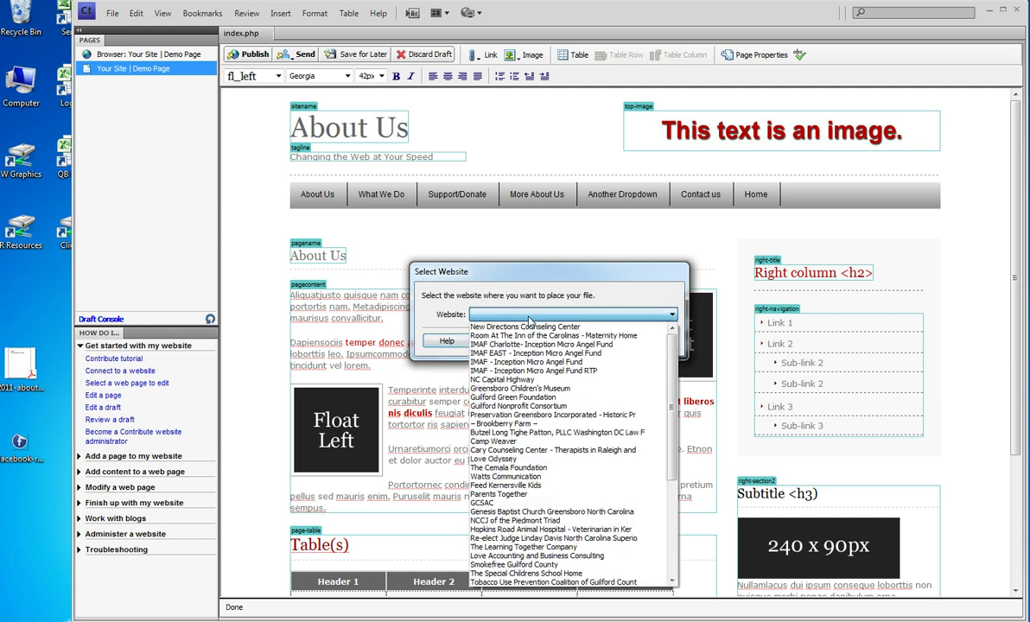
scroll(668, 497, "down", 5)
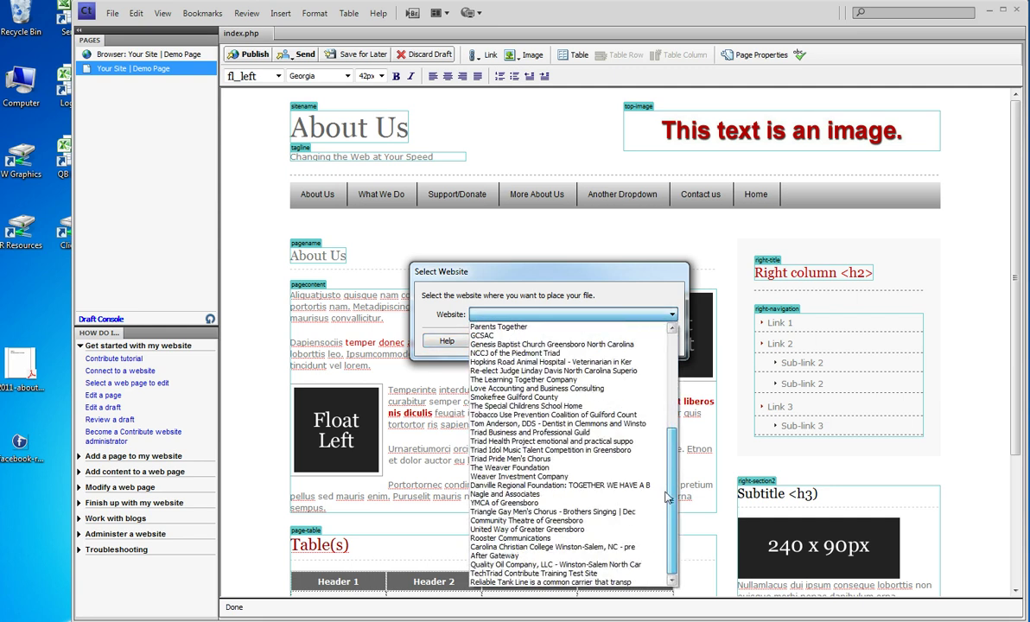
left_click(529, 573)
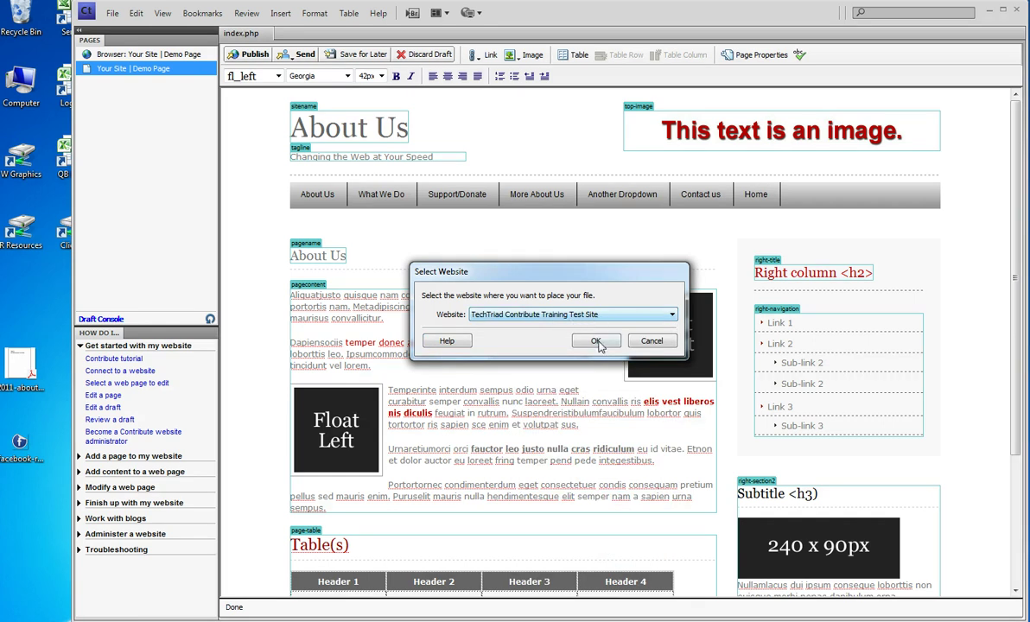
left_click(595, 342)
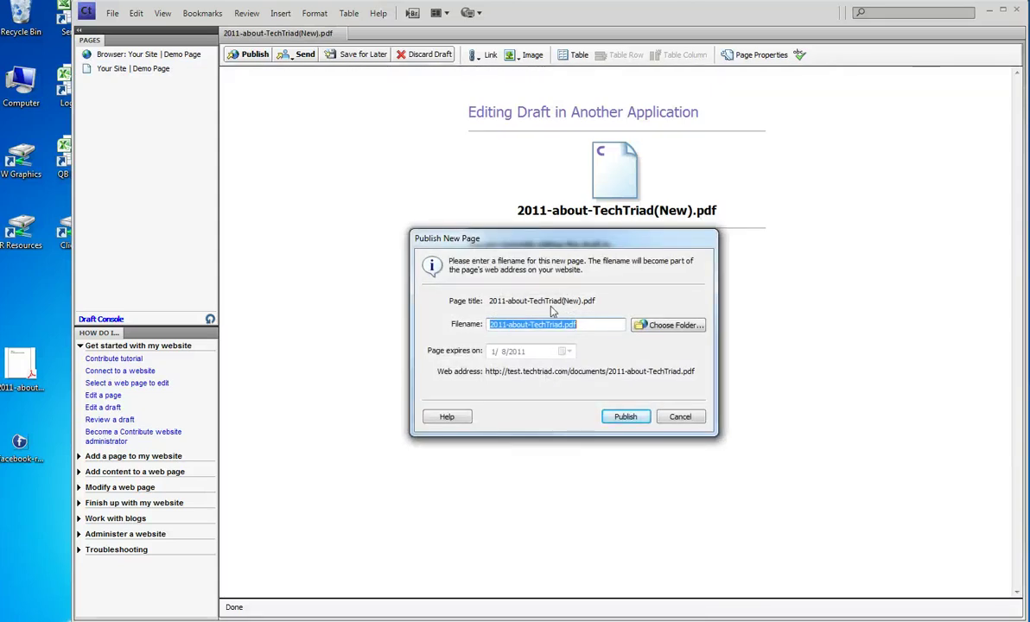
left_click(591, 325)
left_click_drag(591, 325, 458, 327)
left_click(587, 325)
left_click_drag(490, 324, 509, 324)
left_click(510, 324)
left_click_drag(515, 326, 508, 327)
left_click(592, 325)
left_click(691, 333)
left_click(503, 220)
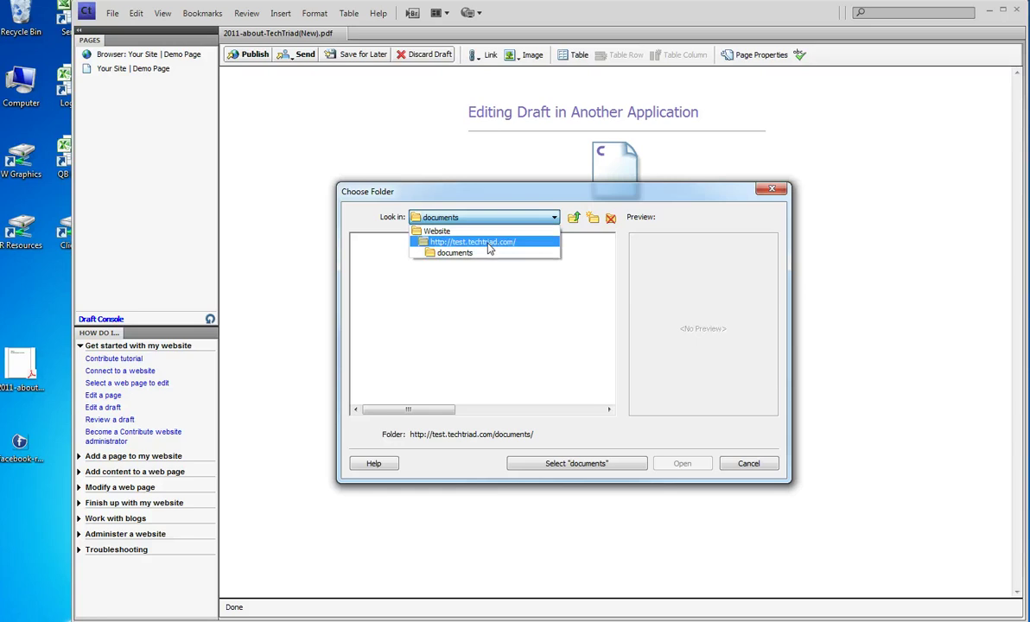
left_click(490, 244)
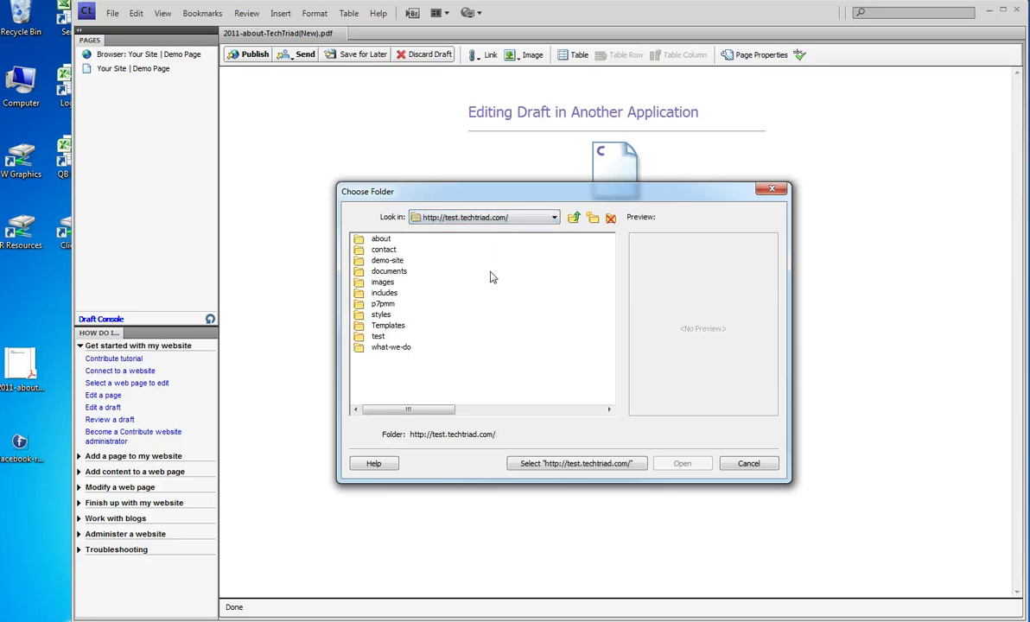
left_click(380, 242)
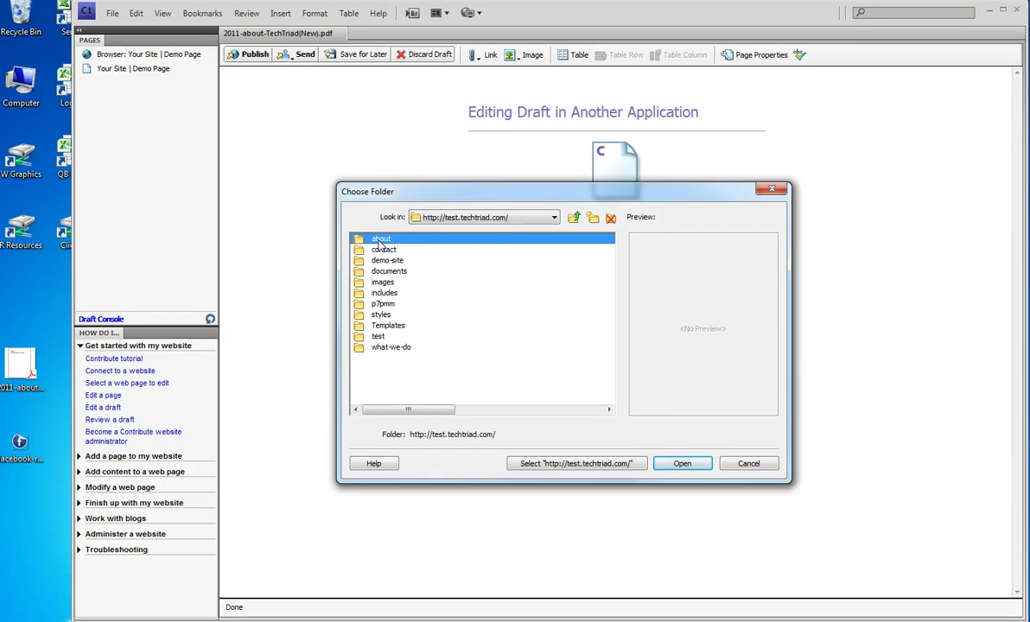
double_click(382, 243)
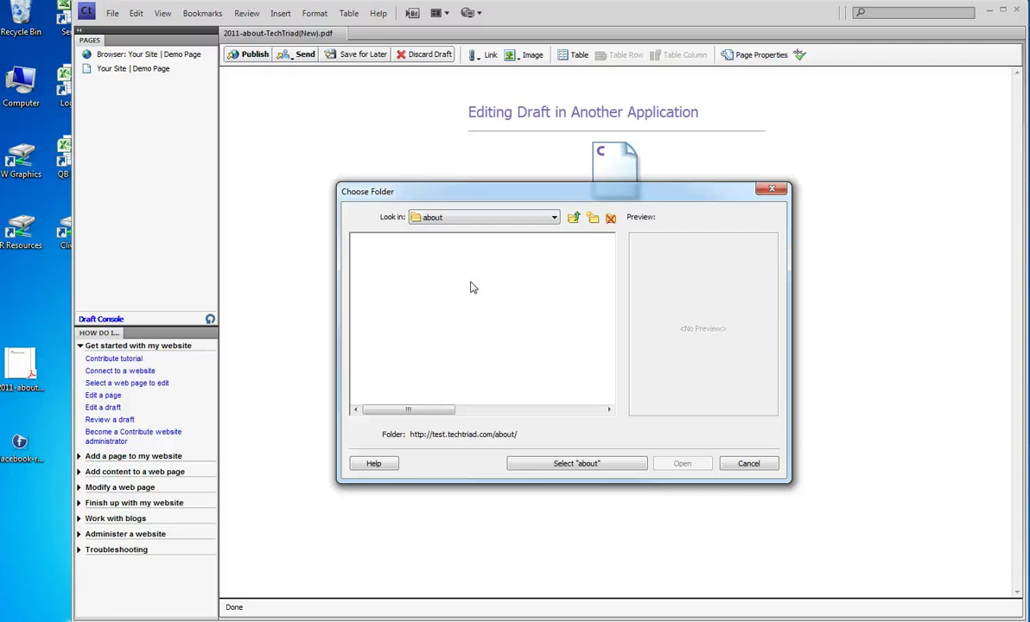
- Create a new folder named documents inside the about folder
left_click(594, 219)
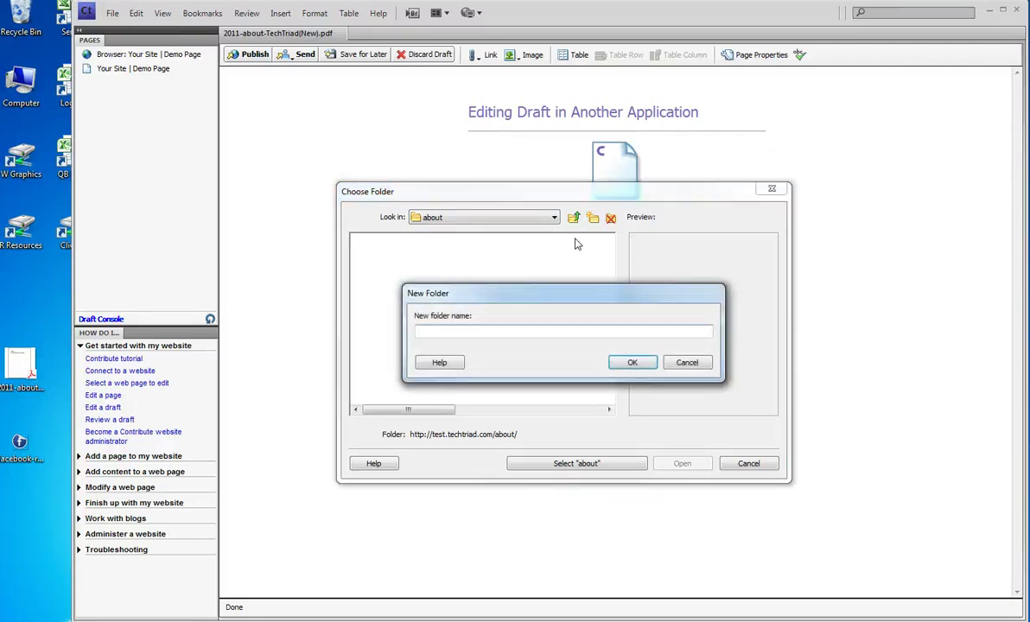
type("documents")
left_click(622, 363)
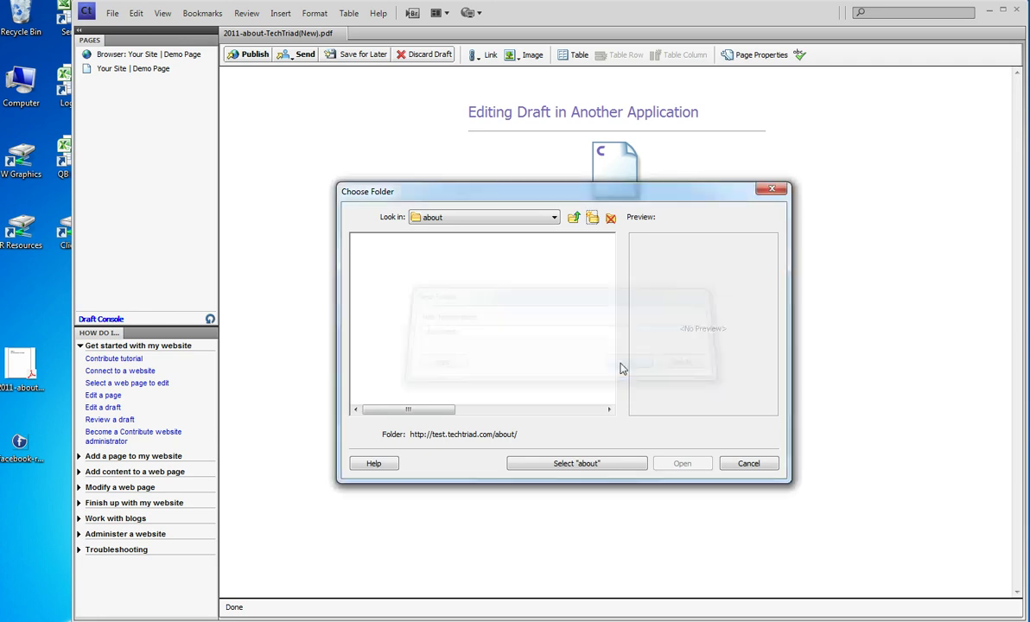
- Select about/documents as the destination folder and publish 2011-about-TechTriad.pdf there
left_click(436, 218)
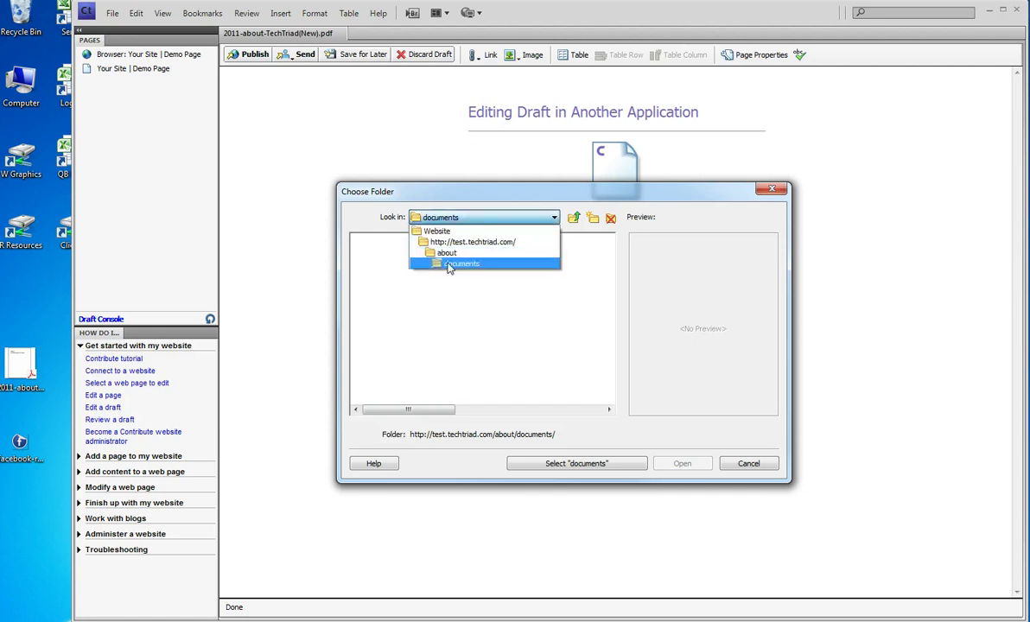
left_click(475, 311)
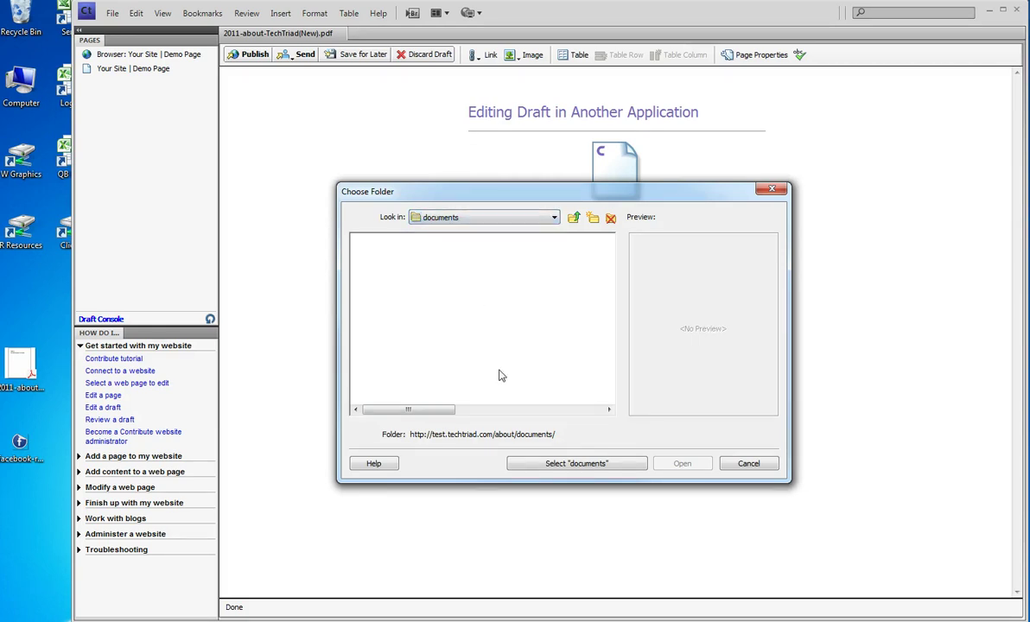
left_click(533, 465)
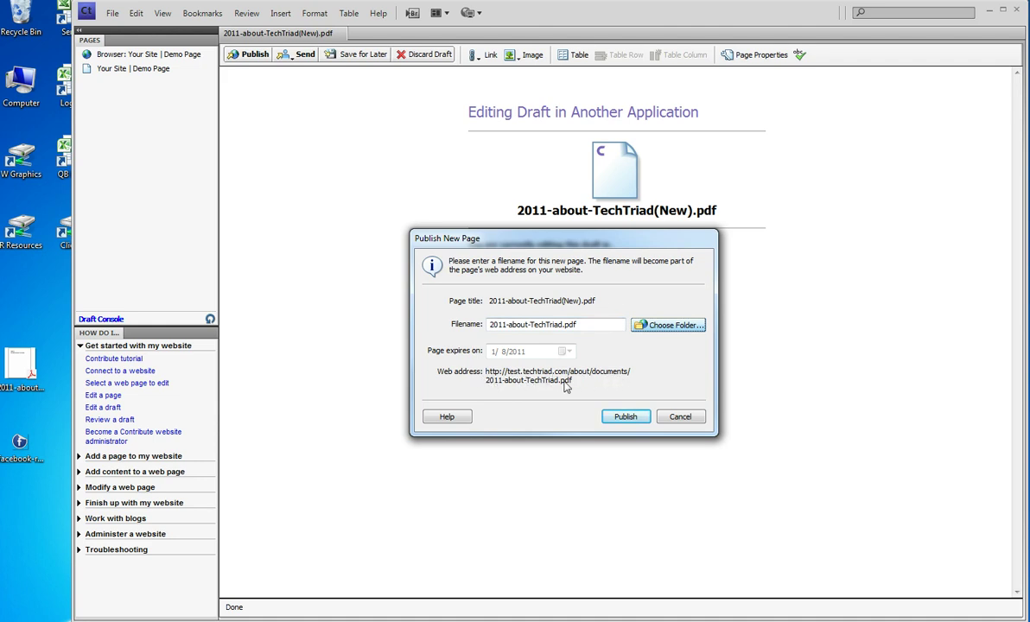
left_click(625, 417)
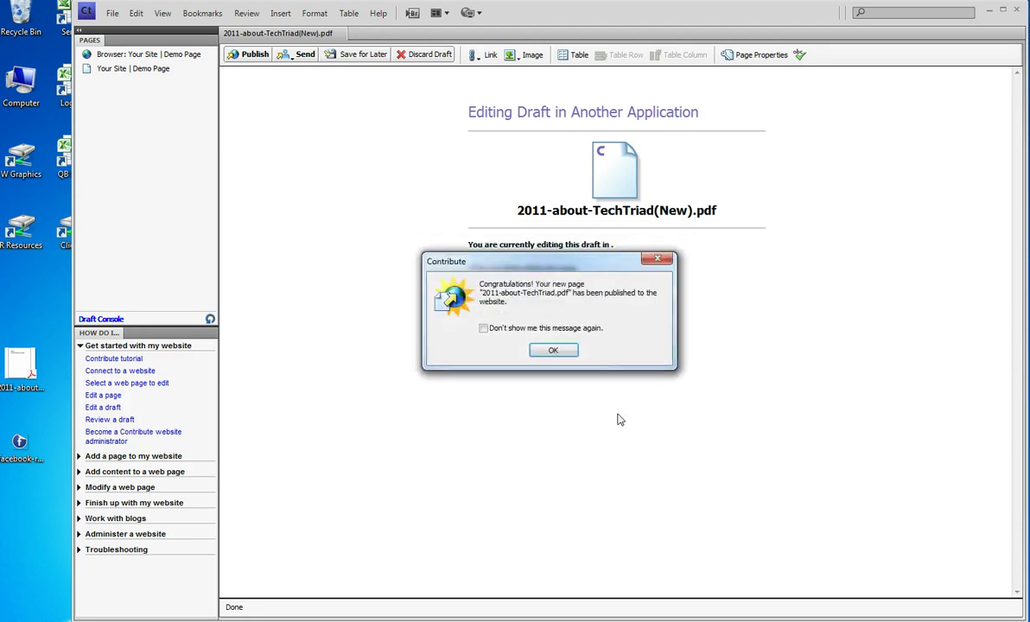
left_click(546, 353)
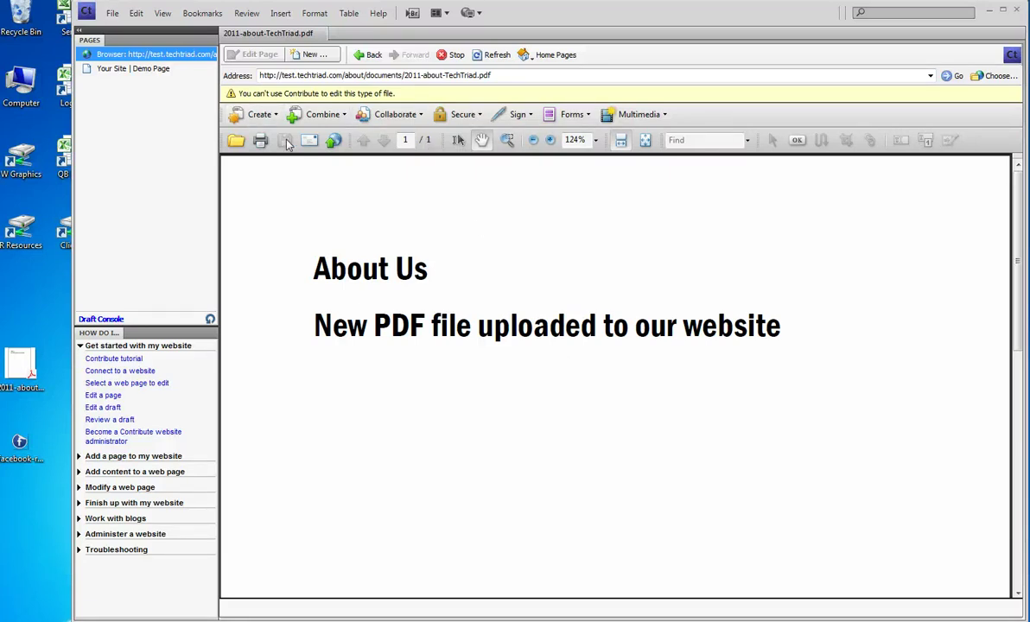
- Return to the About Us page, open its unpublished draft and discard it
left_click(362, 57)
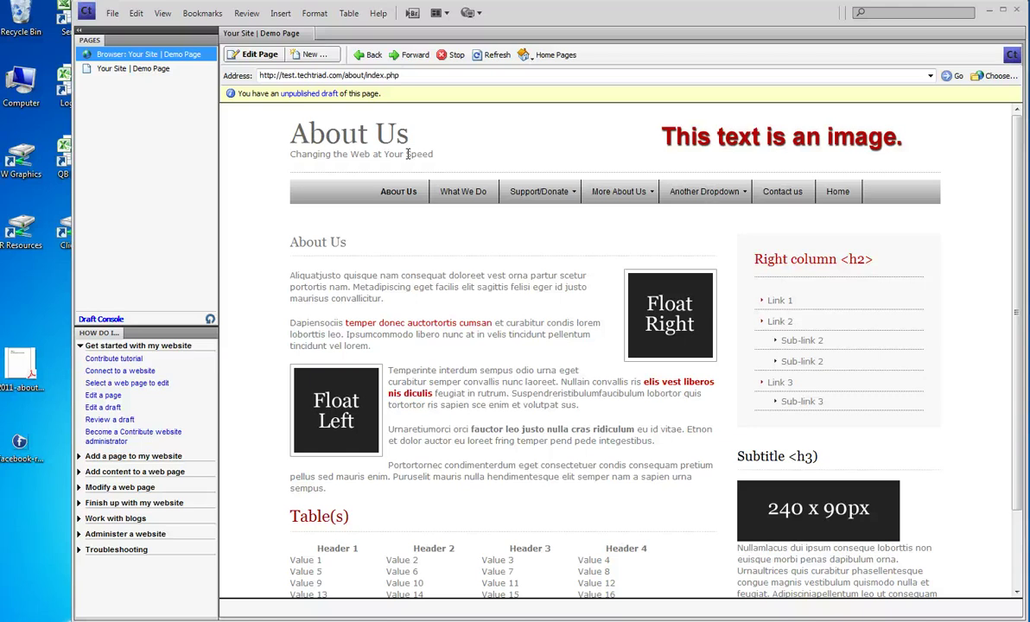
left_click(307, 95)
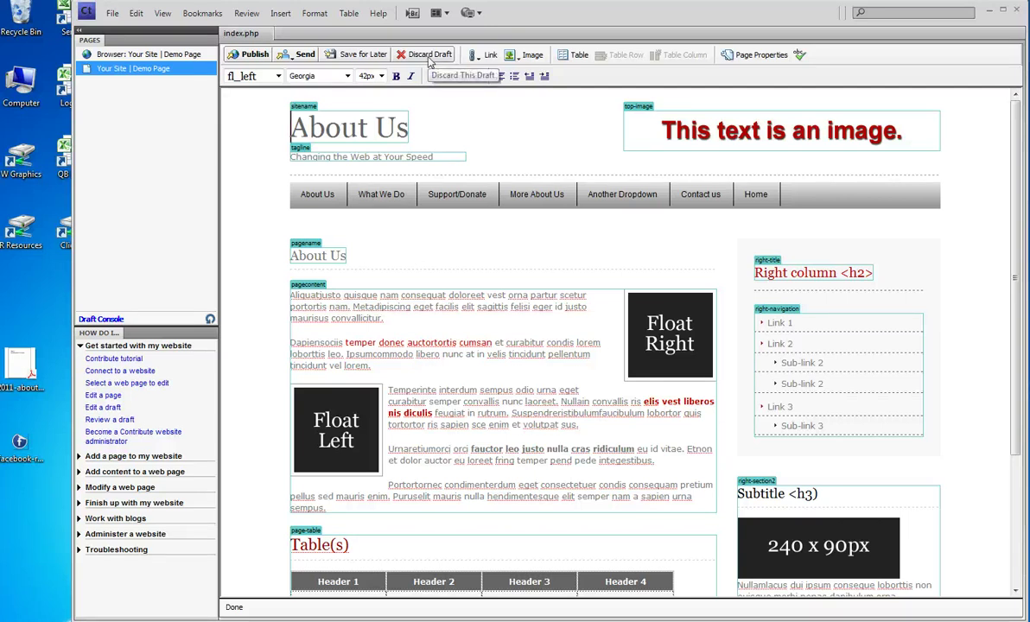
left_click(402, 57)
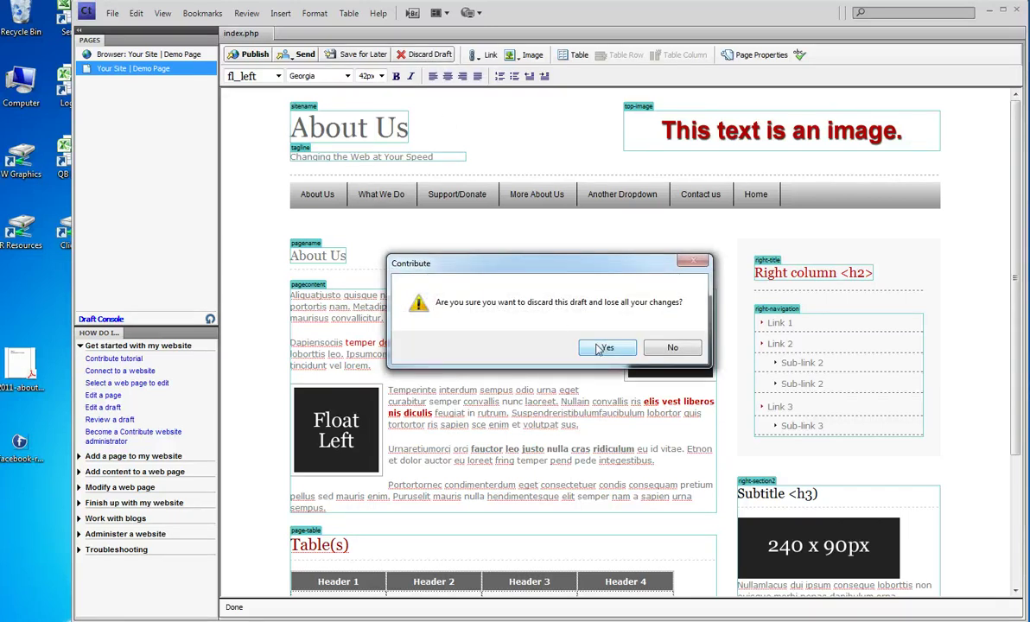
left_click(605, 348)
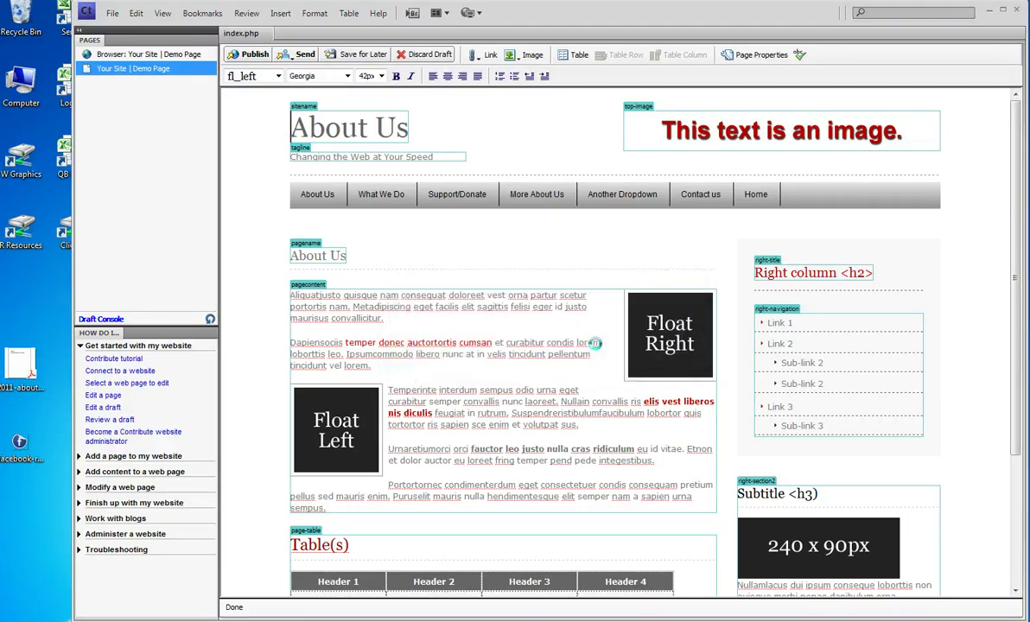